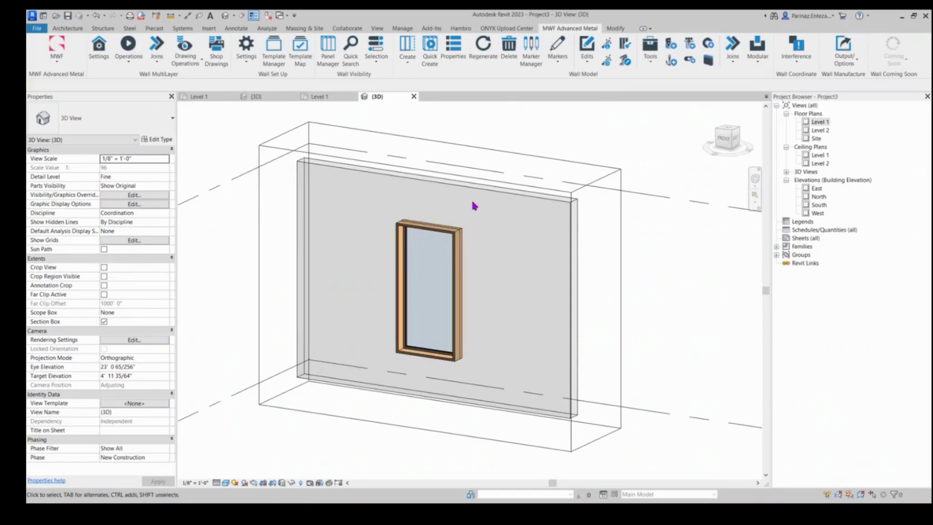
Frame the wall containing the window with metal members, using Light Gauge from the Default folder as the active template.
{"action": "left_click", "coordinate": [481, 194]}
{"action": "left_click", "coordinate": [570, 28]}
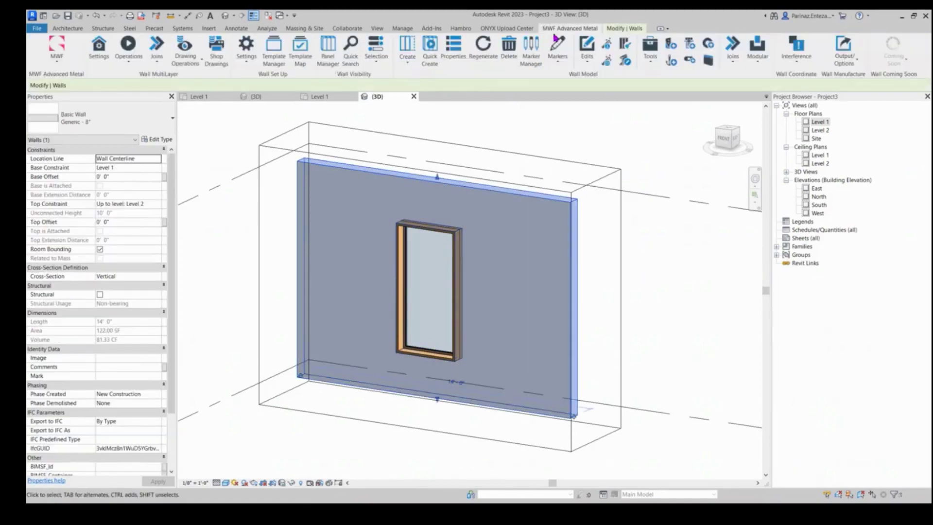
{"action": "left_click", "coordinate": [408, 44]}
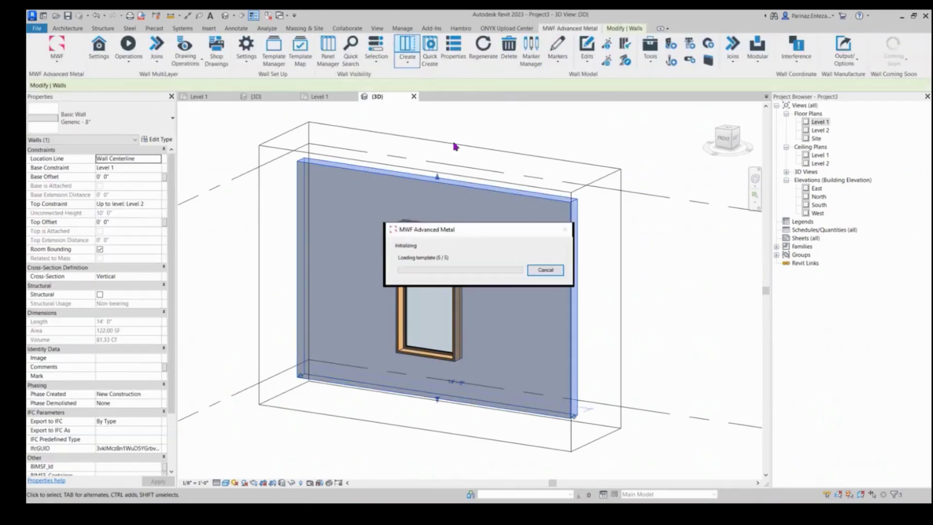
{"action": "left_click", "coordinate": [464, 362]}
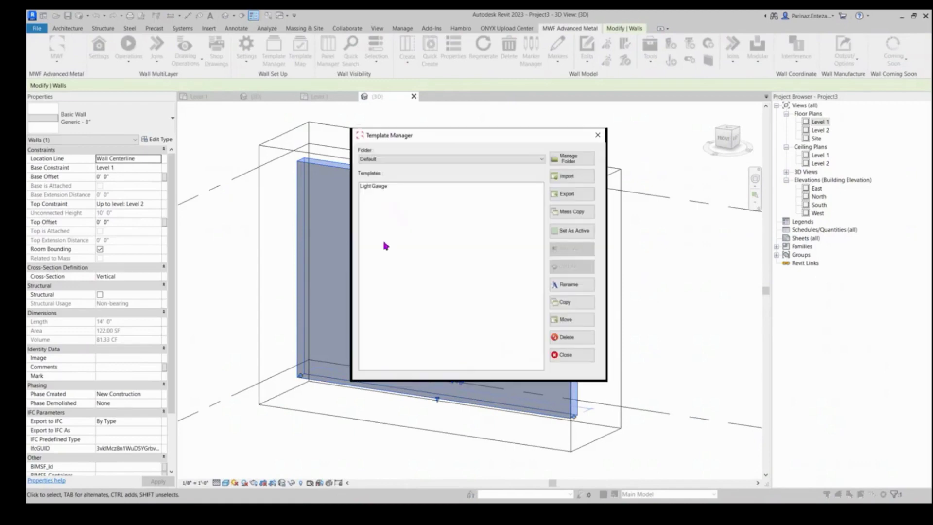
{"action": "left_click", "coordinate": [372, 186]}
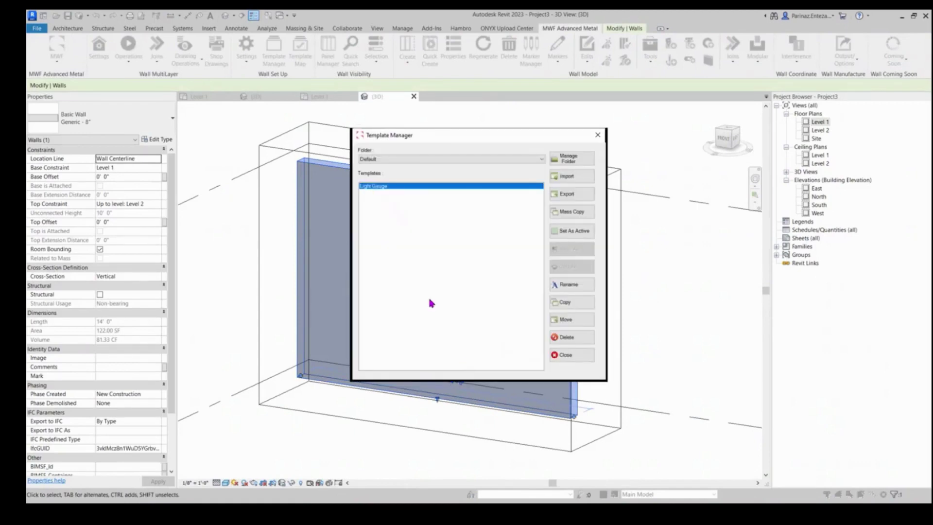
{"action": "left_click", "coordinate": [572, 231]}
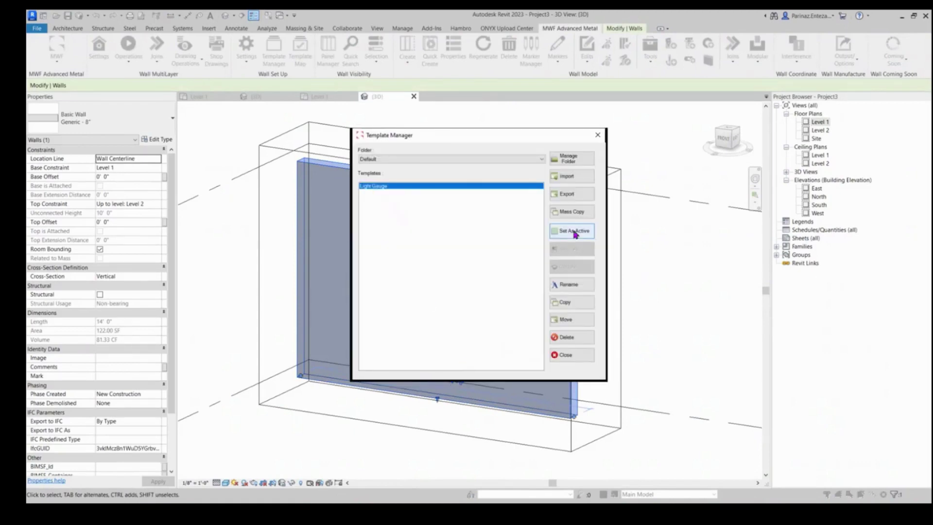
{"action": "left_click", "coordinate": [563, 354]}
{"action": "left_click", "coordinate": [422, 362]}
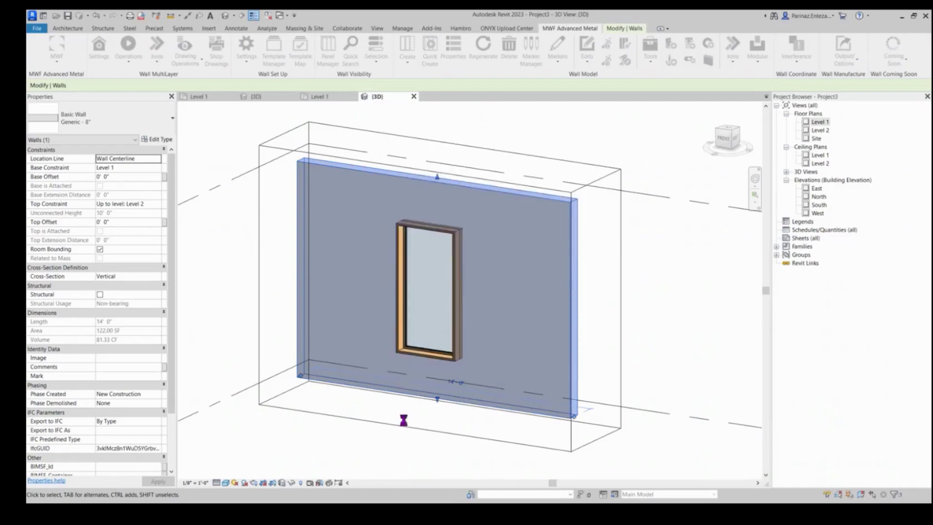
{"action": "left_click", "coordinate": [345, 387]}
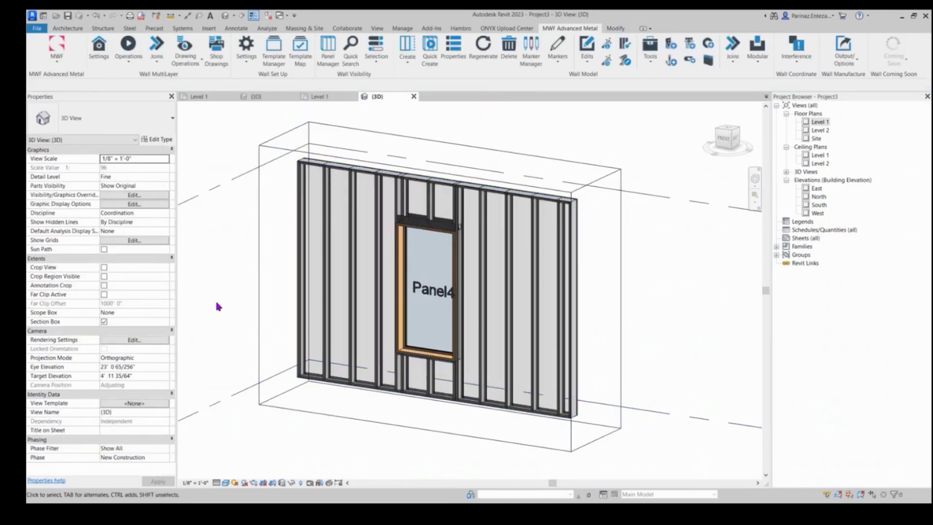
Inspect the BIMSF description and label parameters of the end stud and the regular studs left of the window.
{"action": "left_click", "coordinate": [353, 307]}
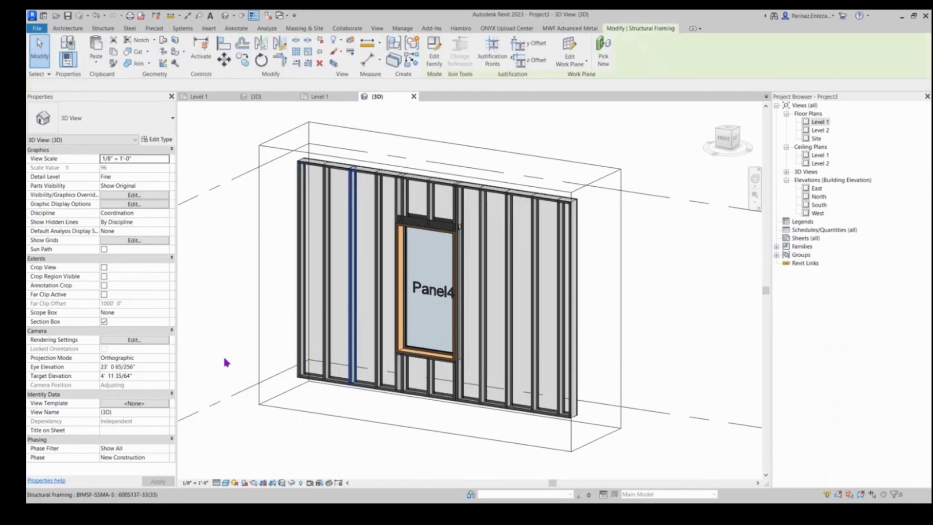
{"action": "scroll", "coordinate": [119, 312], "scroll_direction": "down", "scroll_amount": 6}
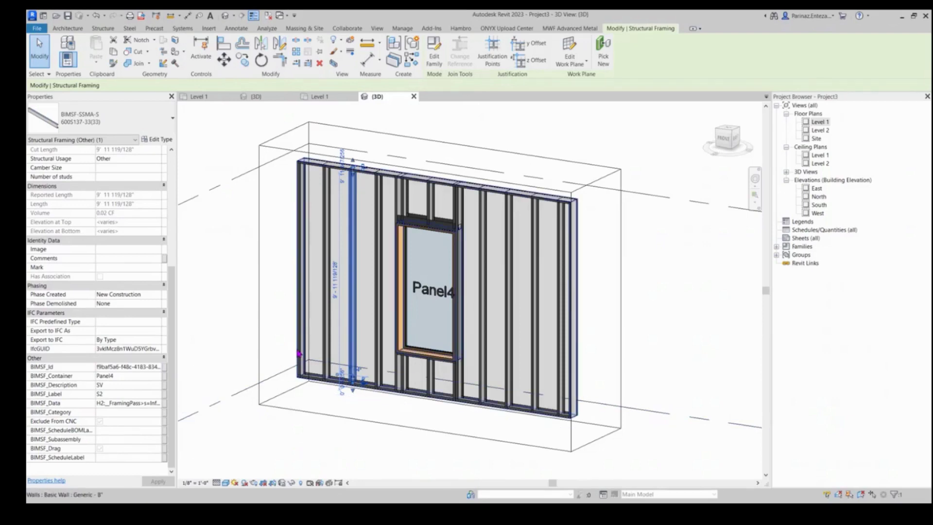
{"action": "left_click", "coordinate": [304, 351]}
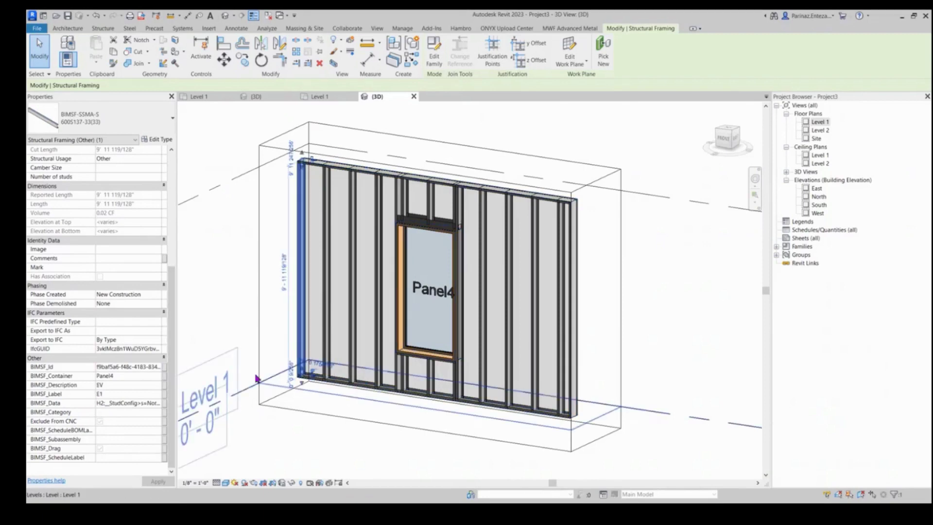
{"action": "left_click", "coordinate": [327, 342]}
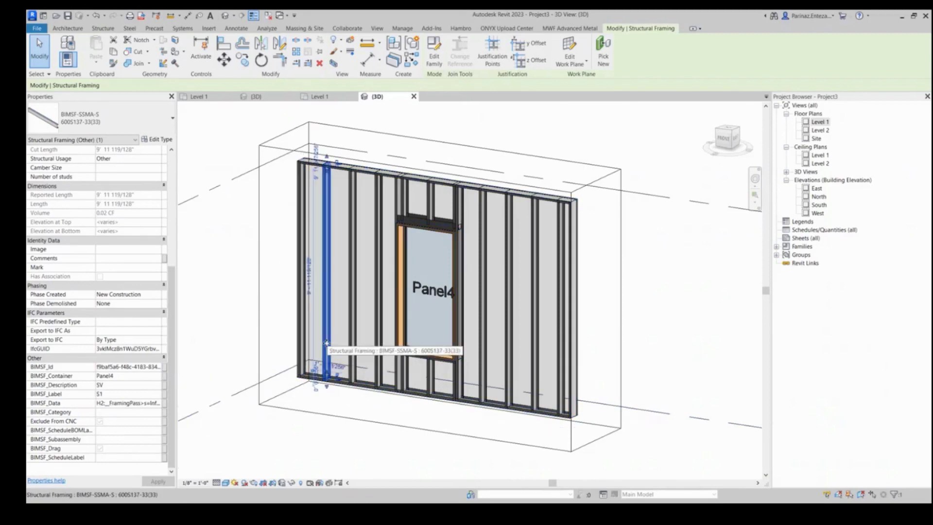
{"action": "left_click", "coordinate": [354, 337]}
{"action": "left_click", "coordinate": [377, 332]}
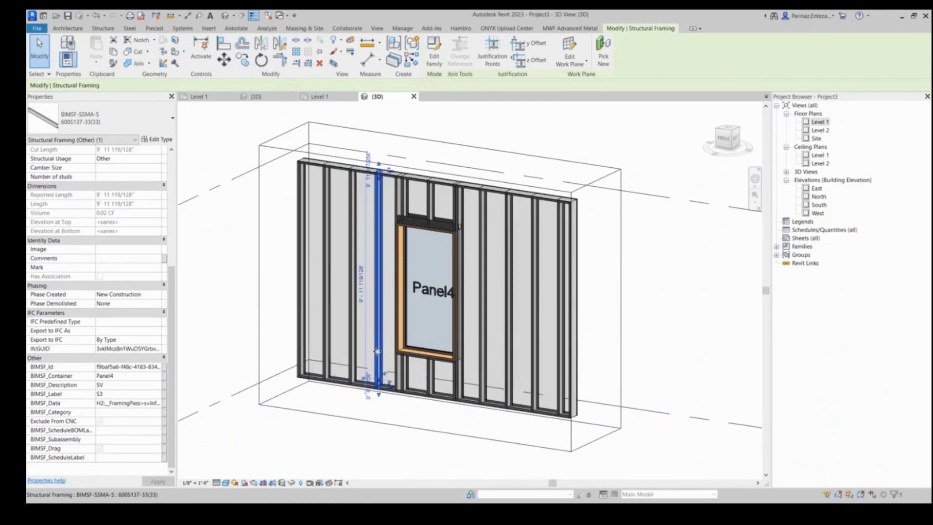
Compare the BIMSF description and label of the full-height studs on both sides of the window opening.
{"action": "left_click", "coordinate": [397, 365]}
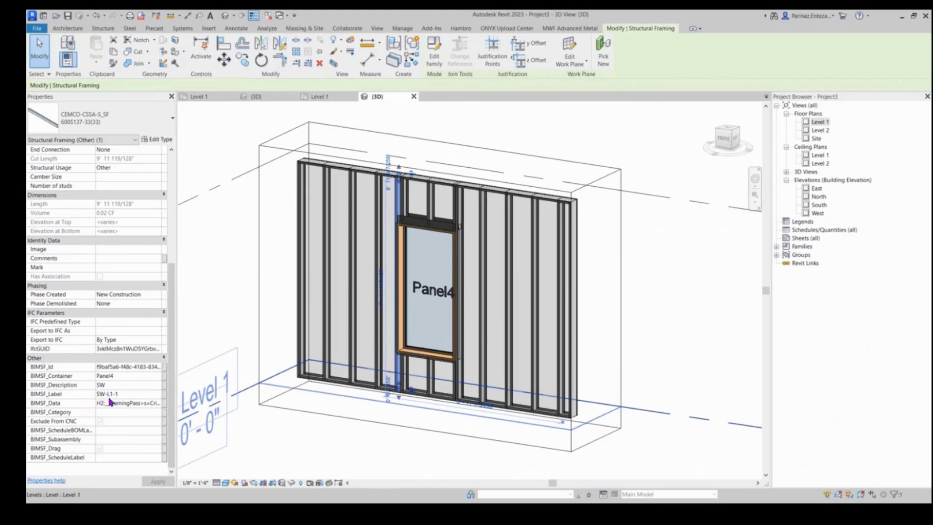
{"action": "left_click", "coordinate": [351, 456]}
{"action": "left_click", "coordinate": [463, 376]}
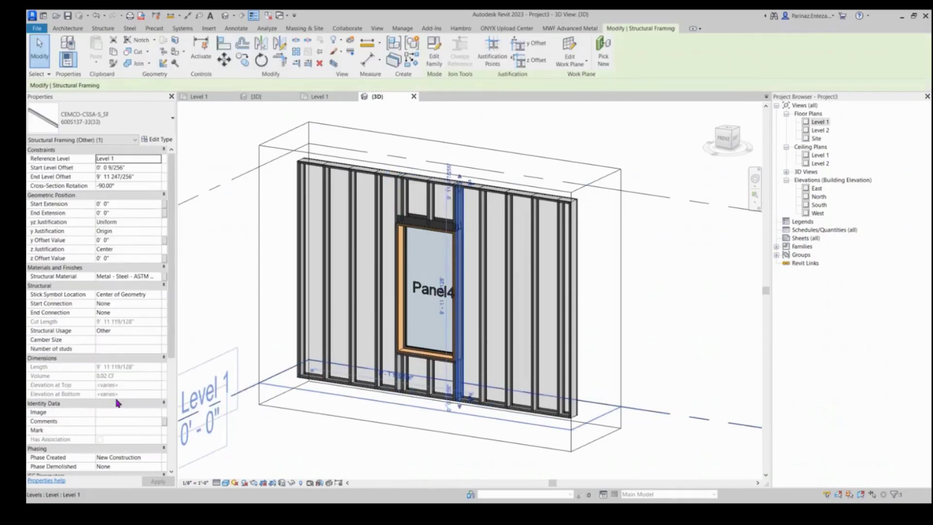
{"action": "scroll", "coordinate": [116, 403], "scroll_direction": "down", "scroll_amount": 10}
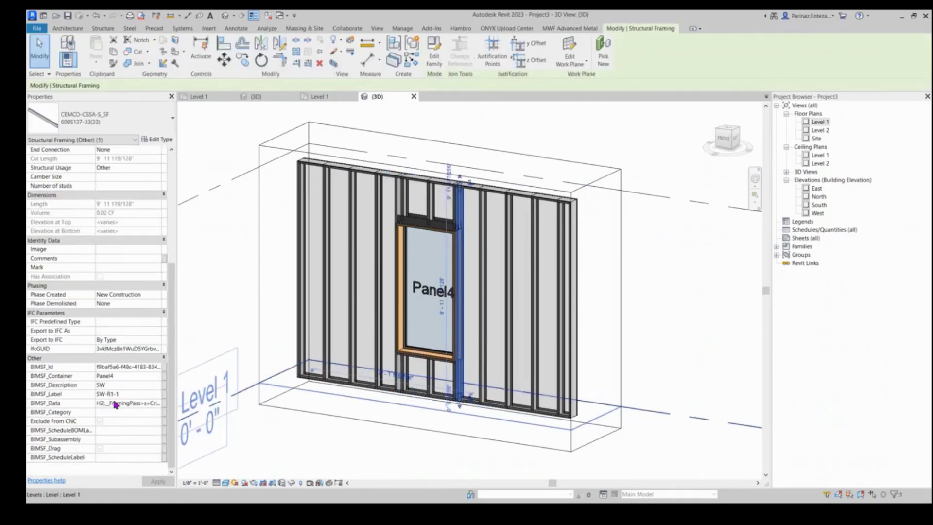
{"action": "left_click", "coordinate": [350, 432]}
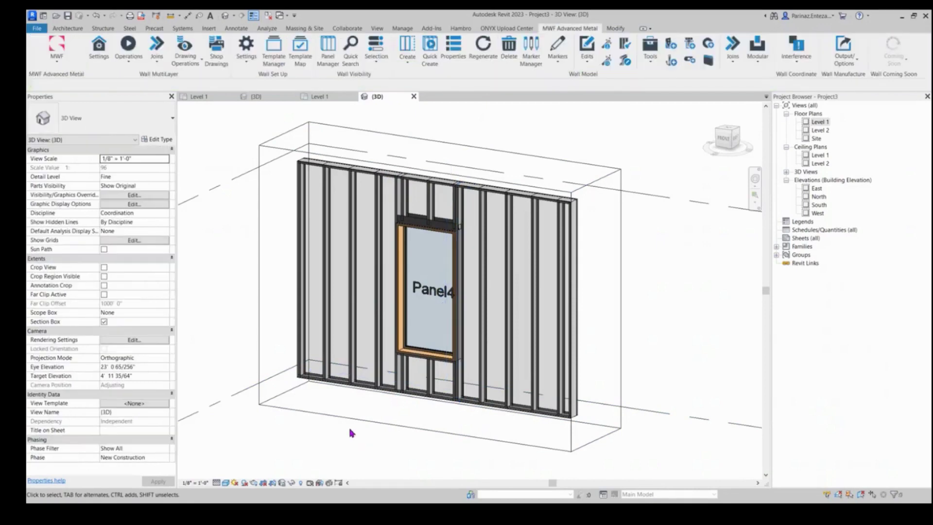
Inspect the BIMSF labels of the middle cripple studs below and above the window and of the window header.
{"action": "left_click", "coordinate": [427, 372]}
{"action": "scroll", "coordinate": [118, 380], "scroll_direction": "down", "scroll_amount": 2}
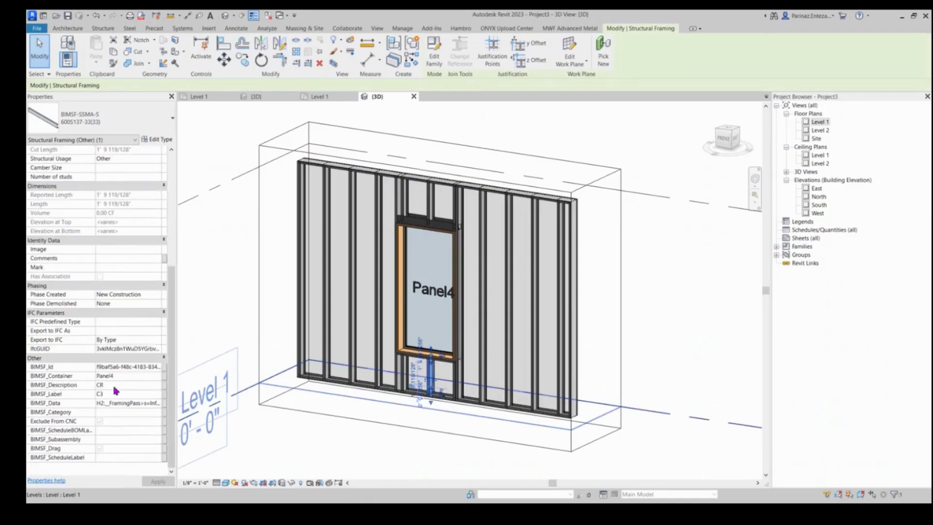
{"action": "left_click", "coordinate": [435, 199]}
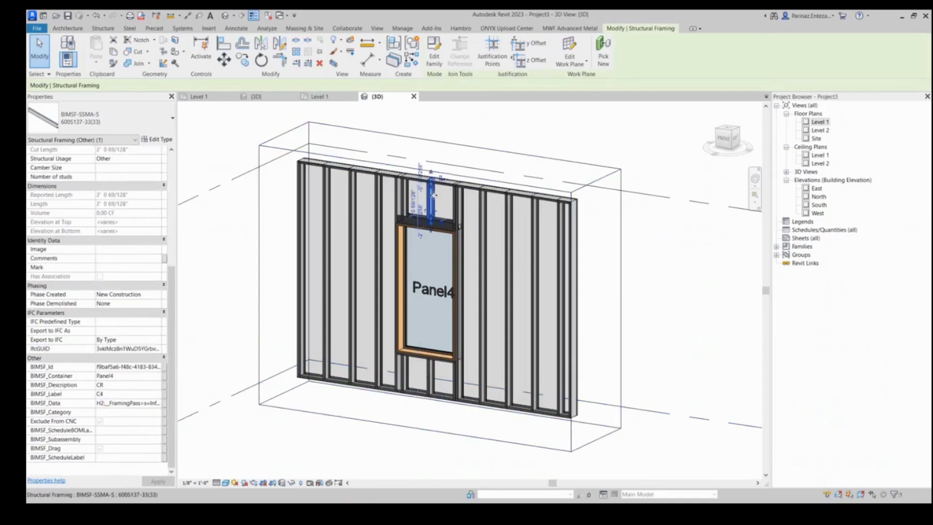
{"action": "left_click", "coordinate": [452, 227]}
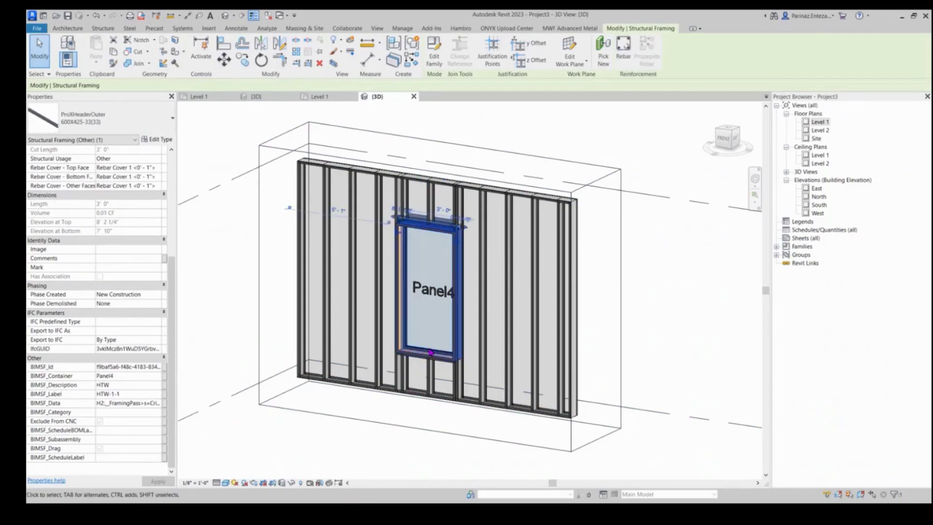
Inspect the BIMSF description and label of the horizontal sill track under the window.
{"action": "scroll", "coordinate": [447, 367], "scroll_direction": "up", "scroll_amount": 3}
{"action": "left_click", "coordinate": [448, 365]}
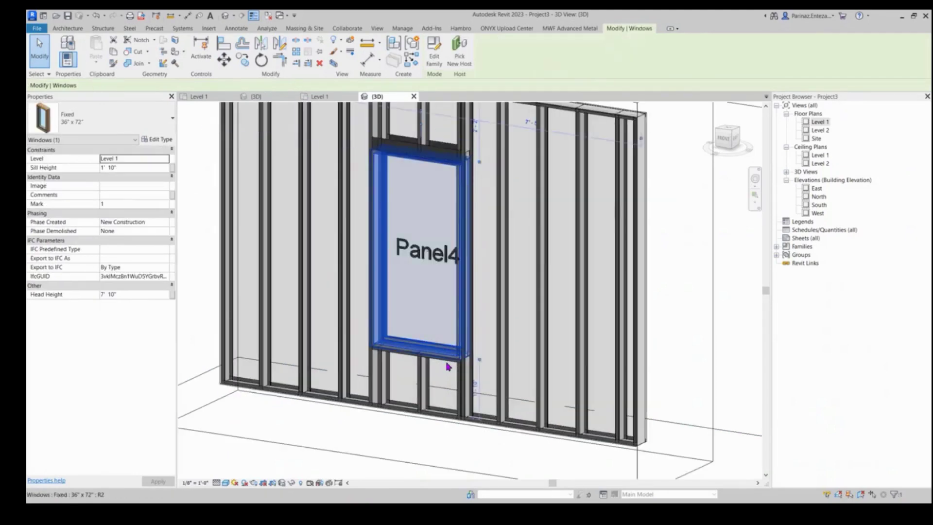
{"action": "scroll", "coordinate": [446, 368], "scroll_direction": "up", "scroll_amount": 3}
{"action": "left_click", "coordinate": [446, 370]}
{"action": "left_click", "coordinate": [448, 365]}
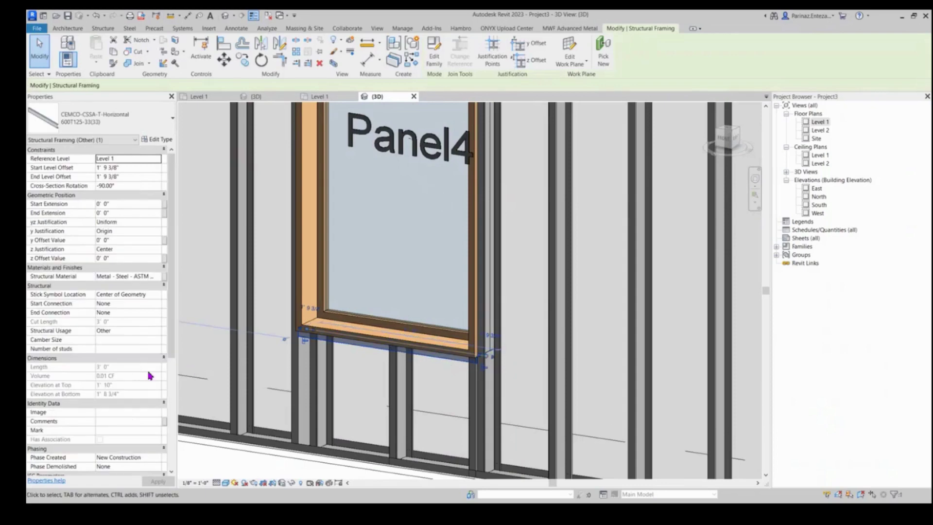
{"action": "scroll", "coordinate": [141, 374], "scroll_direction": "down", "scroll_amount": 5}
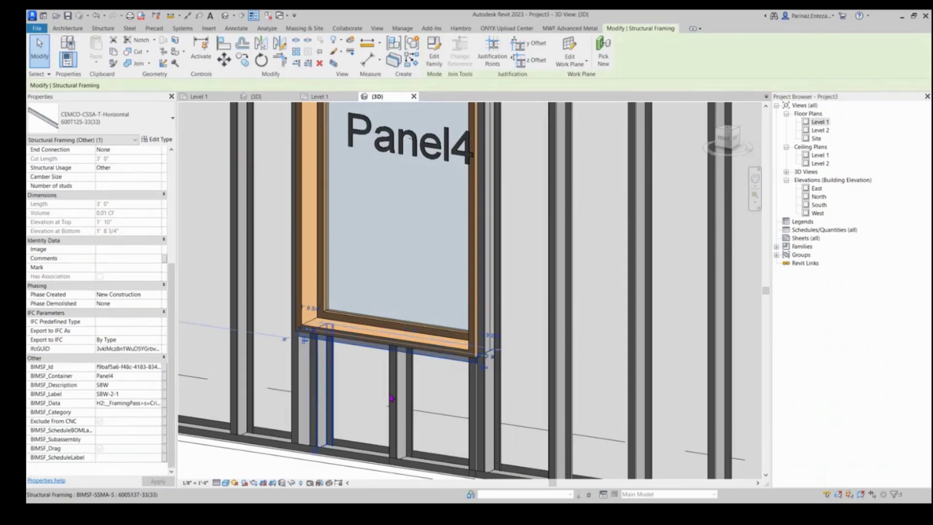
{"action": "scroll", "coordinate": [558, 369], "scroll_direction": "down", "scroll_amount": 5}
{"action": "left_click", "coordinate": [576, 356]}
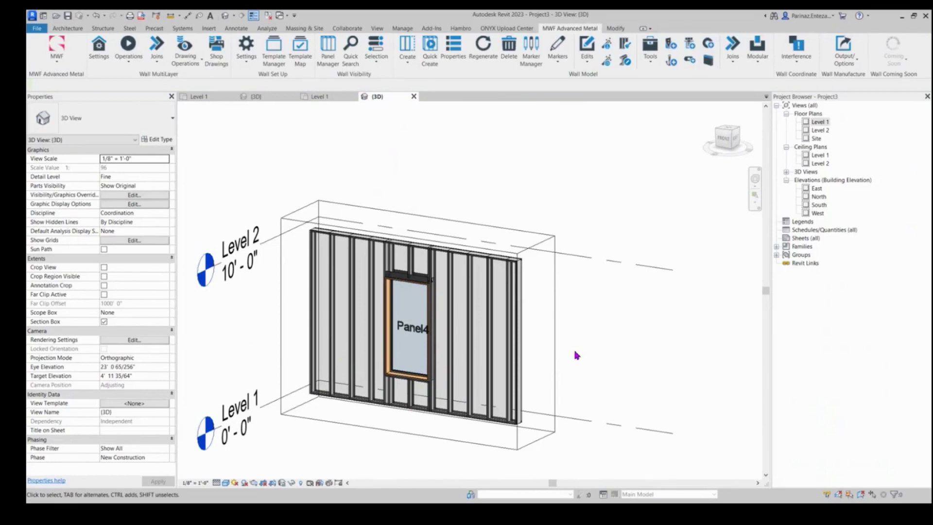
Add member distribution labels to the panel from a selected stud right of the window, using Distribution Strategy Type A.
{"action": "left_click", "coordinate": [470, 344]}
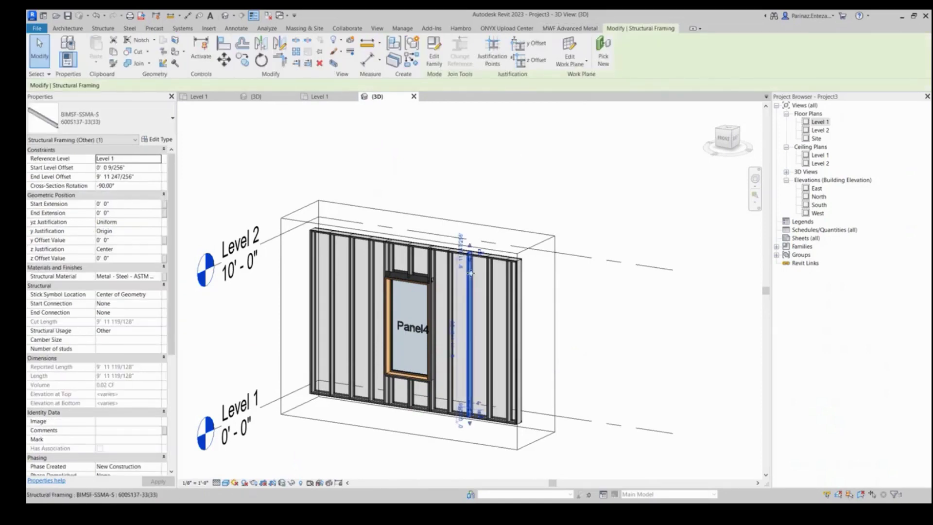
{"action": "left_click", "coordinate": [568, 29]}
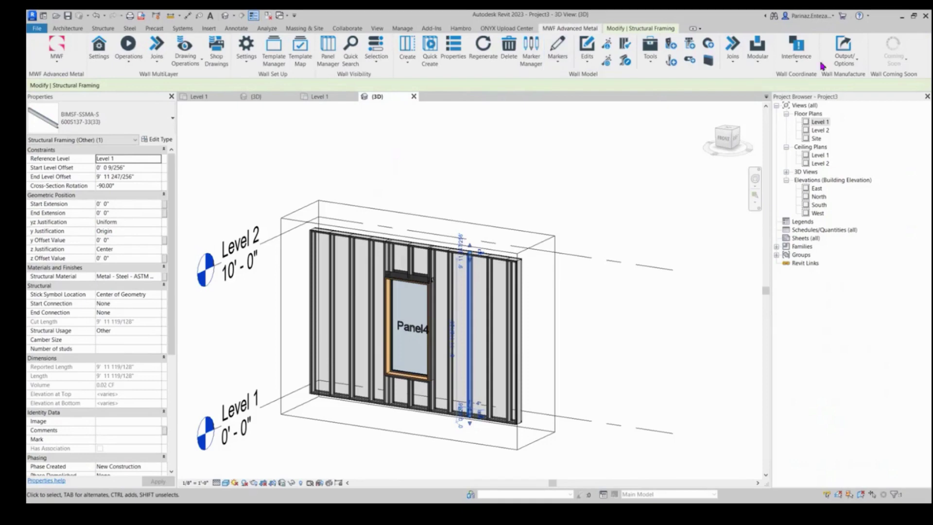
{"action": "left_click", "coordinate": [854, 68]}
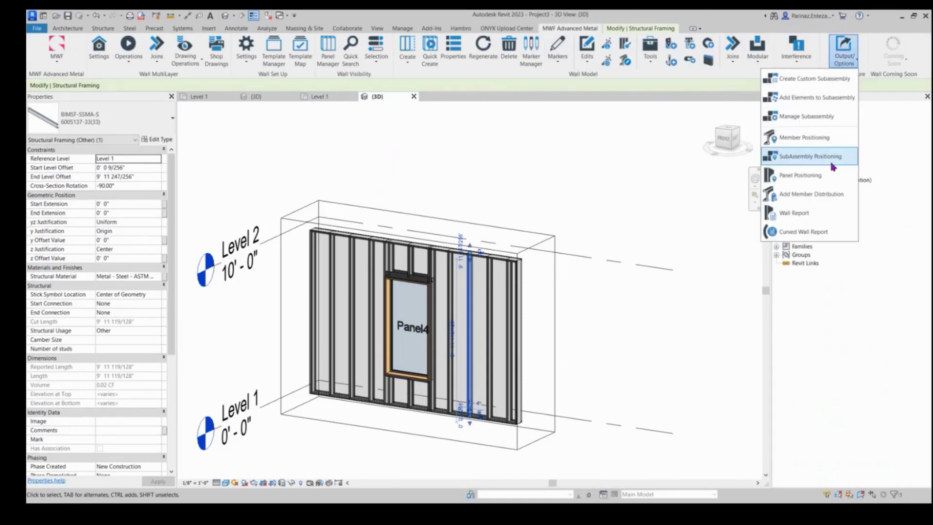
{"action": "left_click", "coordinate": [823, 197]}
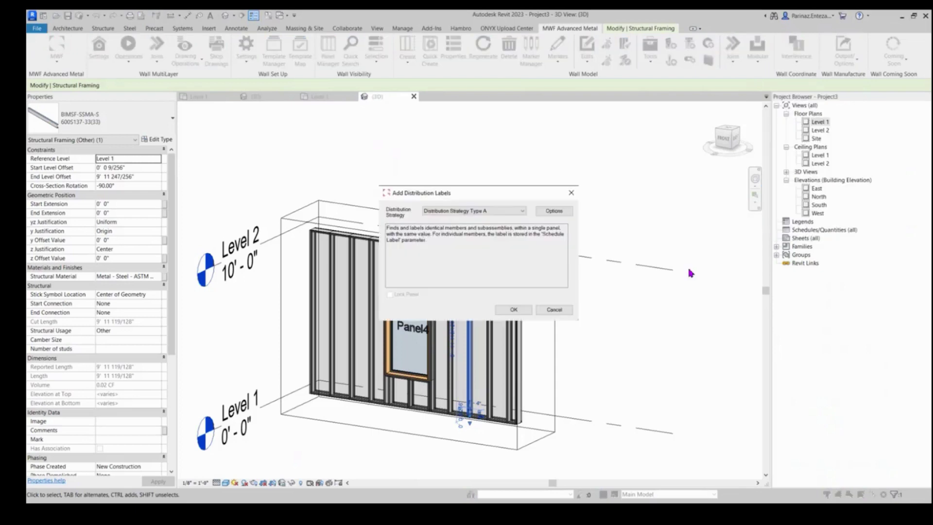
{"action": "left_click", "coordinate": [512, 213]}
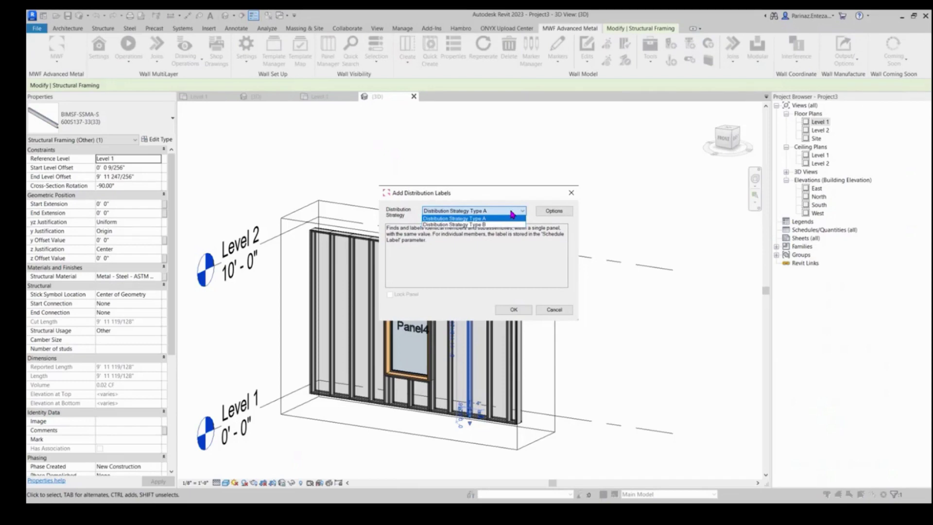
{"action": "left_click", "coordinate": [507, 218]}
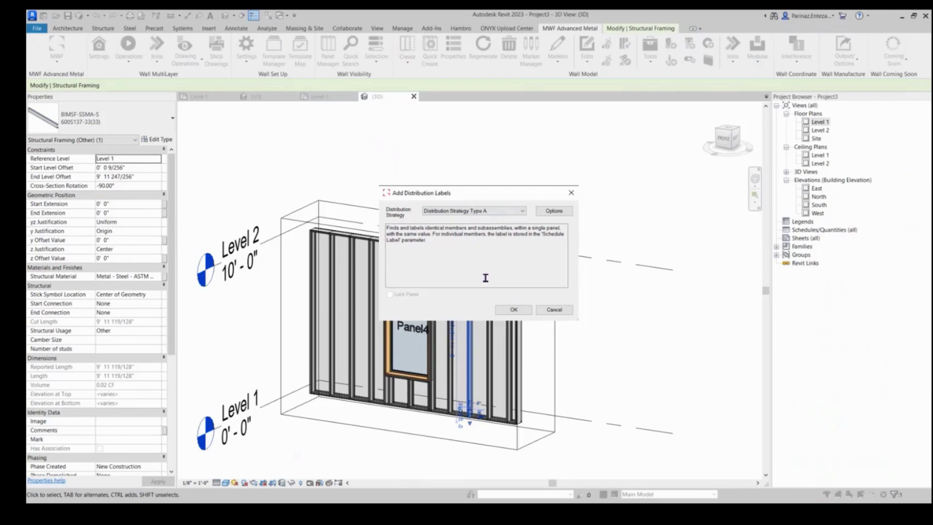
{"action": "left_click", "coordinate": [514, 311]}
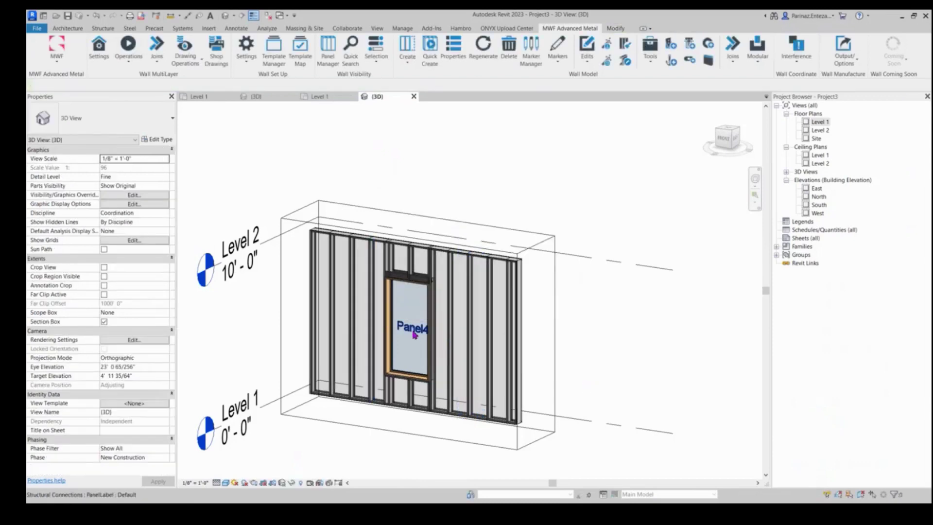
Compare the BIMSF_ScheduleLabel values of the first two regular studs at the panel's left end.
{"action": "left_click", "coordinate": [333, 347]}
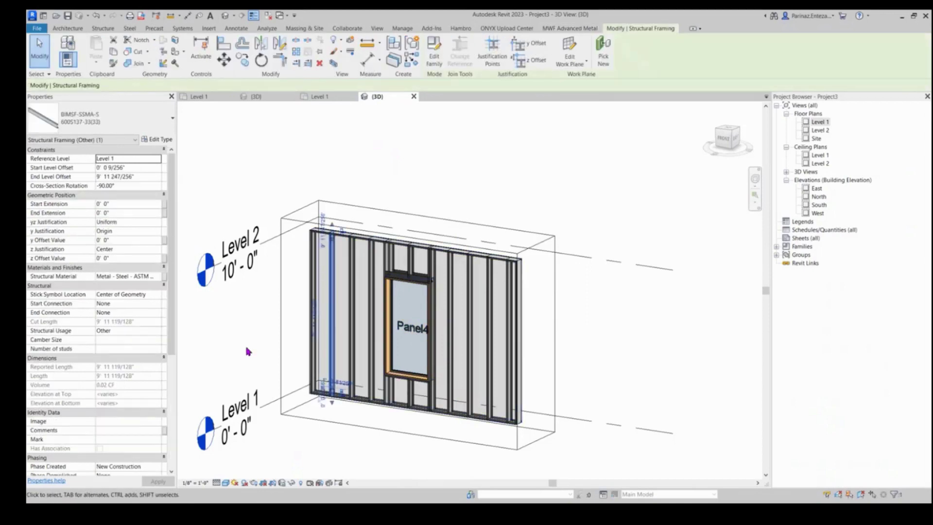
{"action": "scroll", "coordinate": [95, 356], "scroll_direction": "down", "scroll_amount": 5}
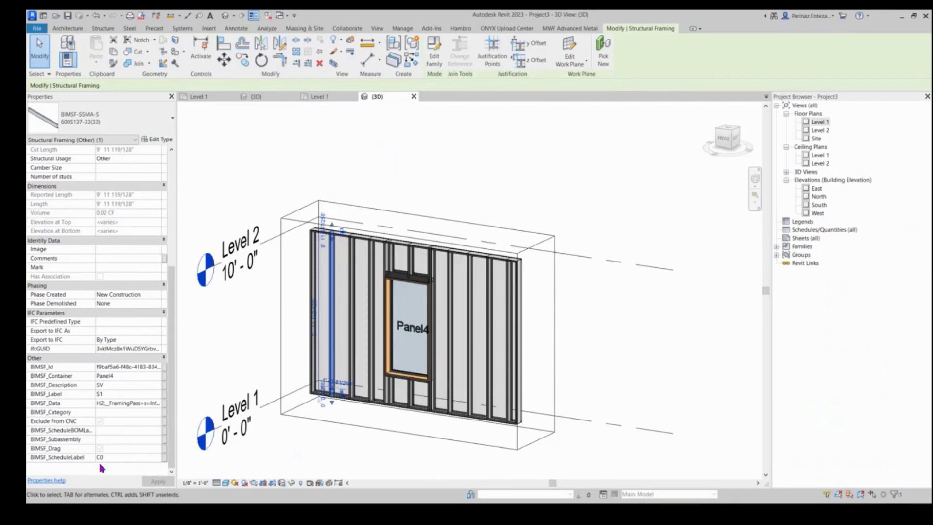
{"action": "left_click", "coordinate": [348, 340]}
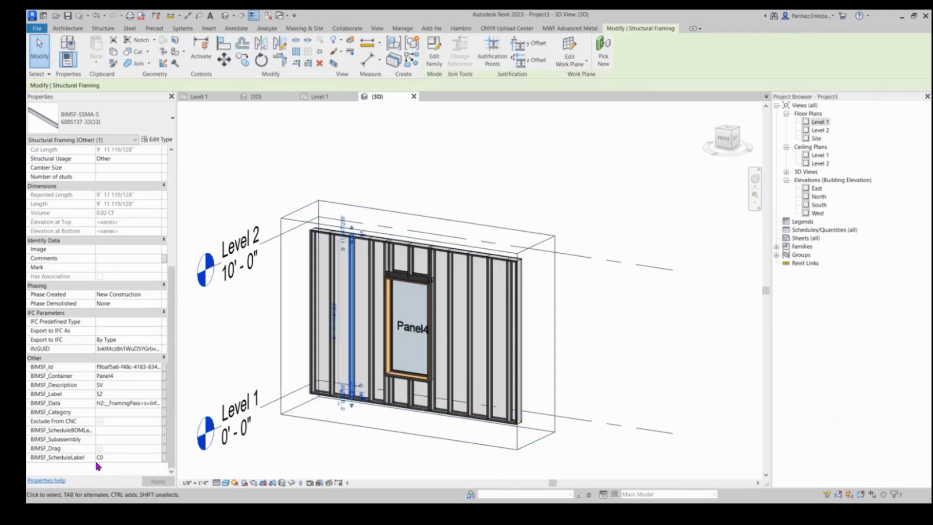
{"action": "left_click", "coordinate": [358, 443]}
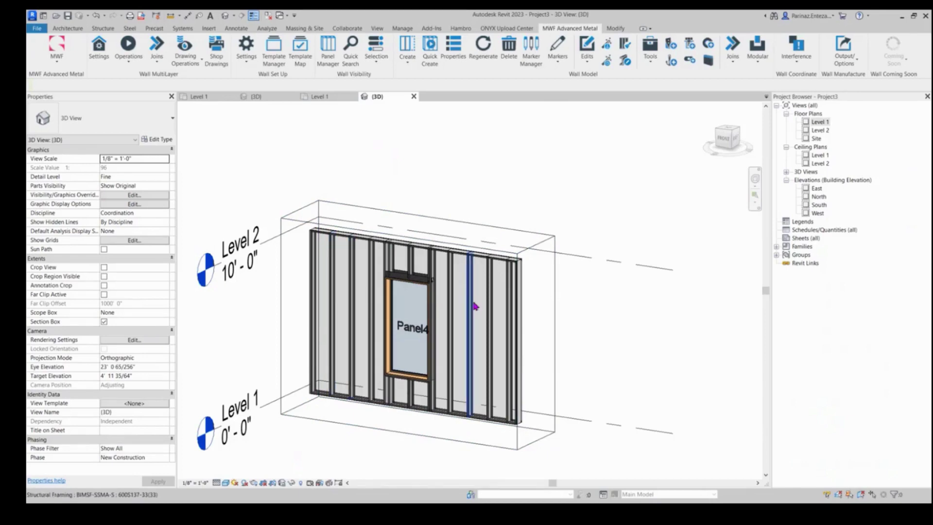
{"action": "left_click", "coordinate": [355, 327]}
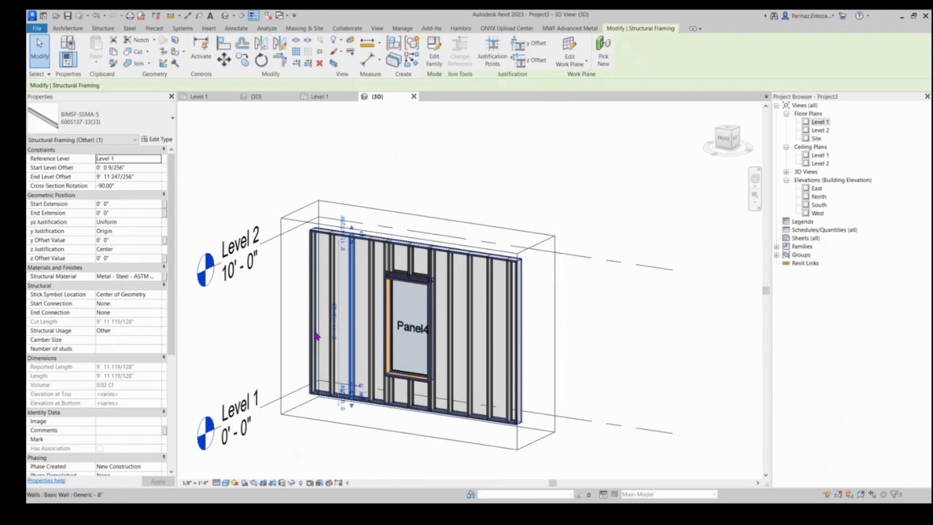
Compare the member type of the end stud and the adjacent regular stud at the panel's left end.
{"action": "left_click", "coordinate": [313, 336]}
{"action": "left_click", "coordinate": [287, 328]}
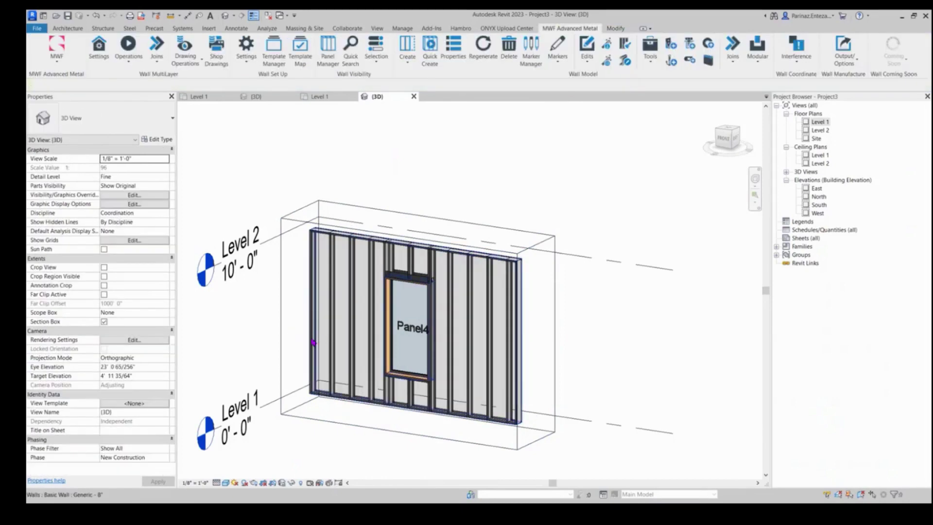
{"action": "scroll", "coordinate": [315, 340], "scroll_direction": "up", "scroll_amount": 4}
{"action": "left_click", "coordinate": [313, 340]}
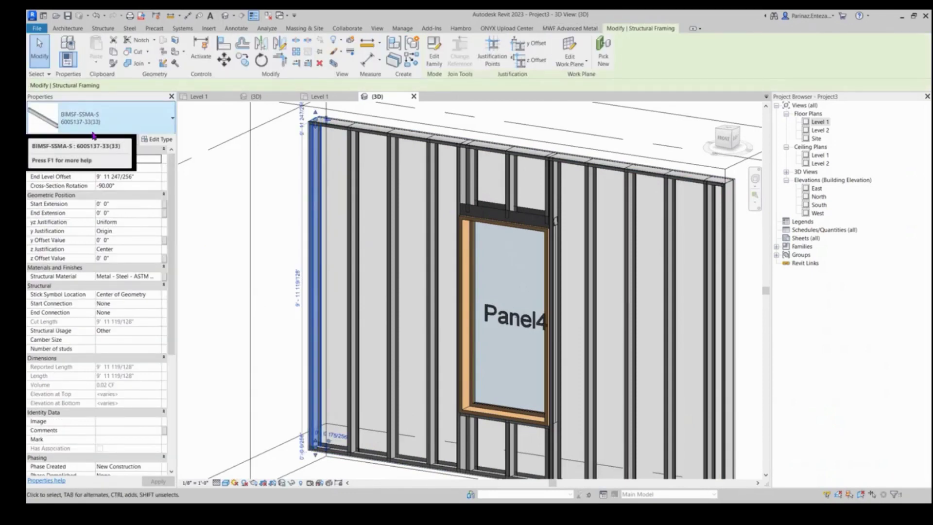
{"action": "left_click", "coordinate": [354, 215]}
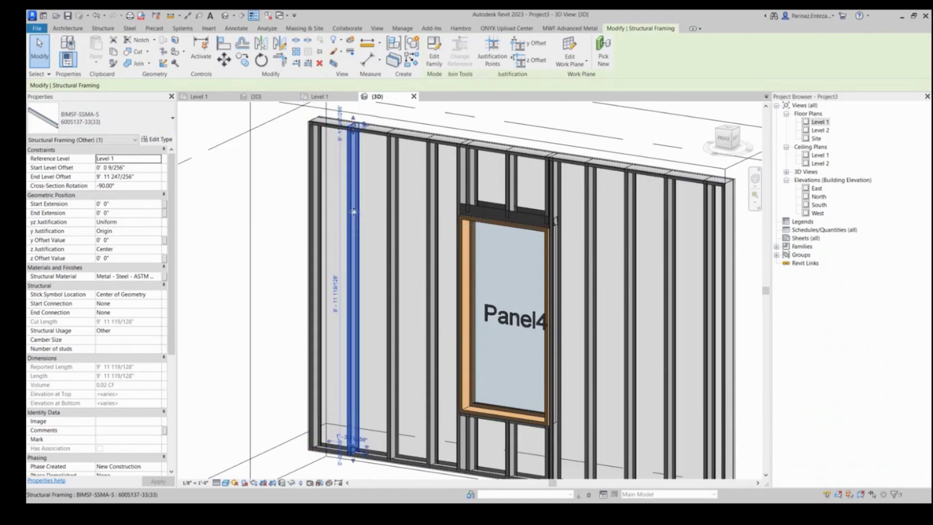
{"action": "scroll", "coordinate": [354, 215], "scroll_direction": "down", "scroll_amount": 3}
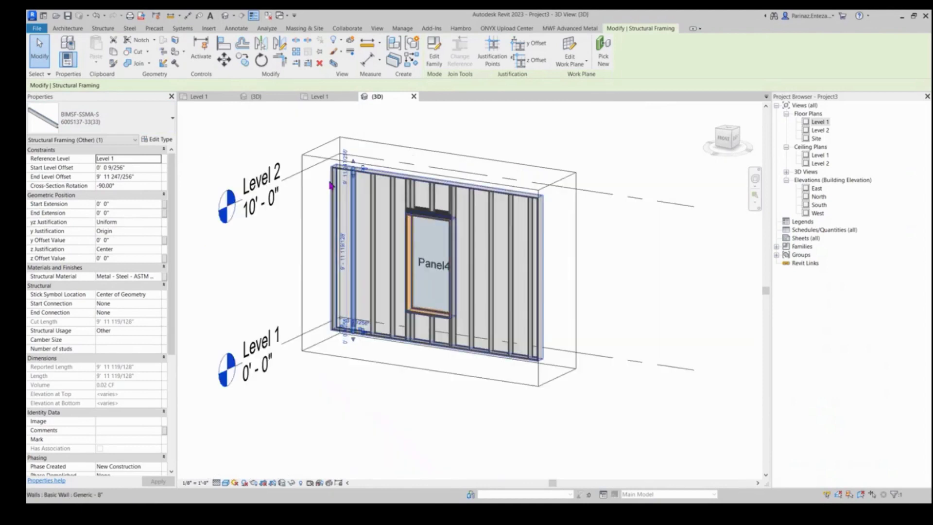
{"action": "left_click", "coordinate": [334, 361]}
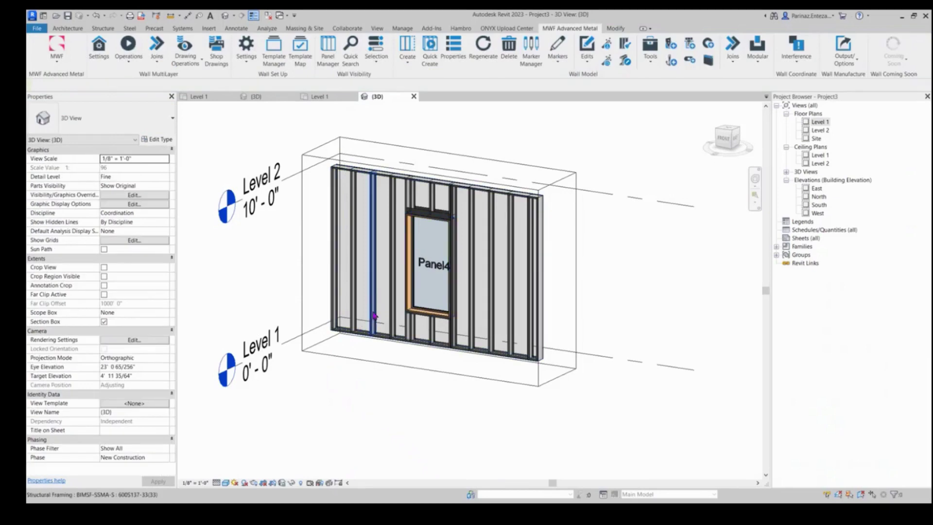
Inspect the BIMSF_Description, BIMSF_Label and BIMSF_ScheduleLabel of the third stud from the panel's left end.
{"action": "left_click", "coordinate": [372, 313]}
{"action": "scroll", "coordinate": [97, 340], "scroll_direction": "down", "scroll_amount": 5}
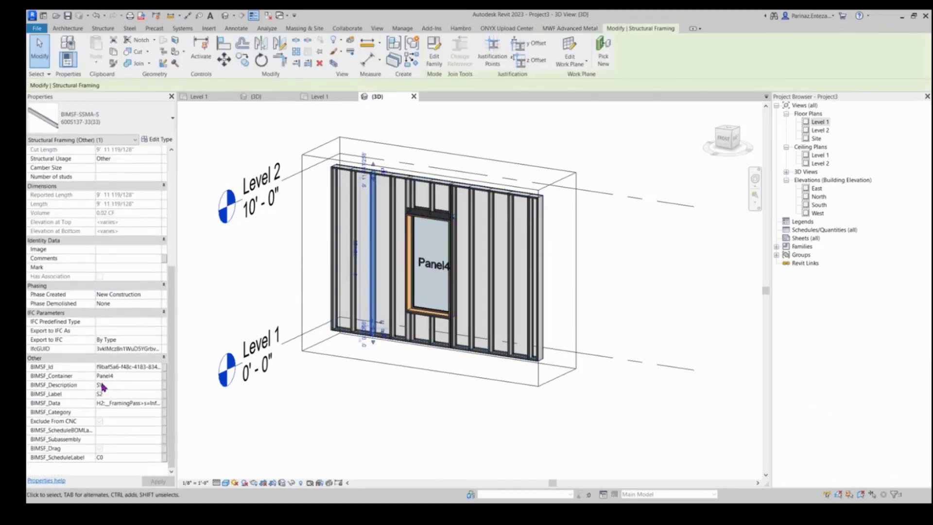
{"action": "left_click", "coordinate": [306, 410]}
Compare the BIMSF_ScheduleLabel of the left and middle cripple studs below the window with that of the middle cripple stud above it.
{"action": "scroll", "coordinate": [430, 305], "scroll_direction": "up", "scroll_amount": 3}
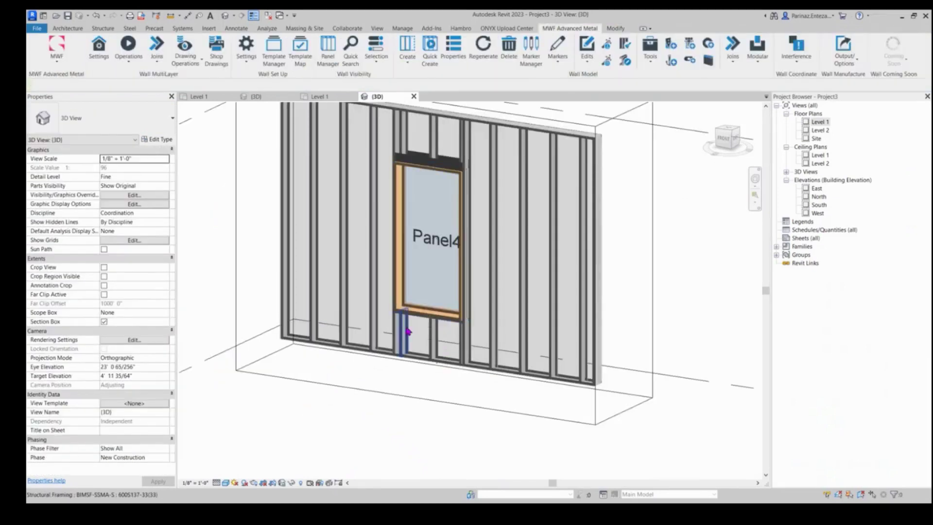
{"action": "left_click", "coordinate": [402, 340]}
{"action": "scroll", "coordinate": [107, 399], "scroll_direction": "down", "scroll_amount": 6}
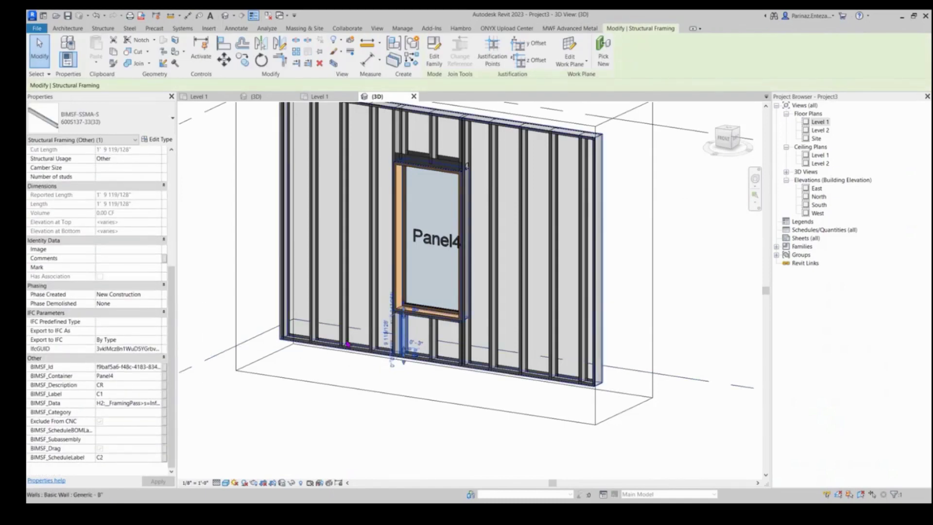
{"action": "left_click", "coordinate": [432, 337]}
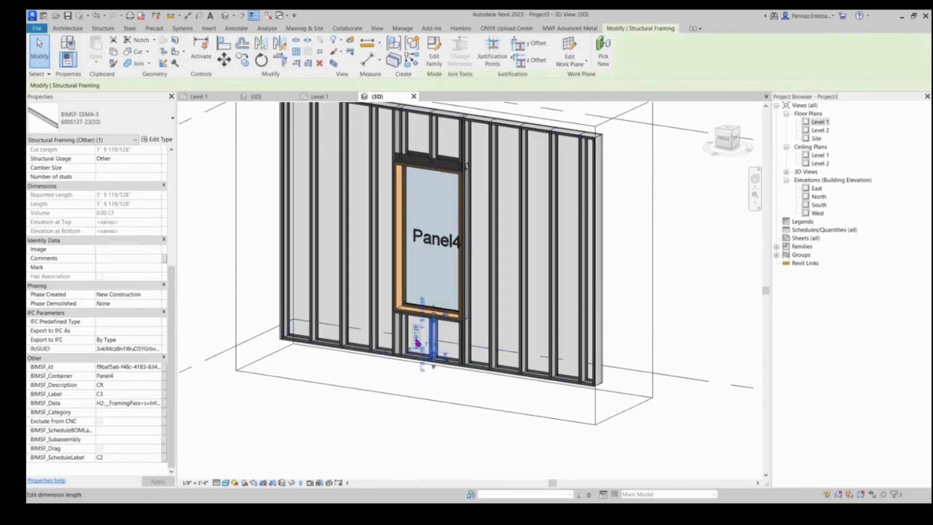
{"action": "left_click", "coordinate": [434, 142]}
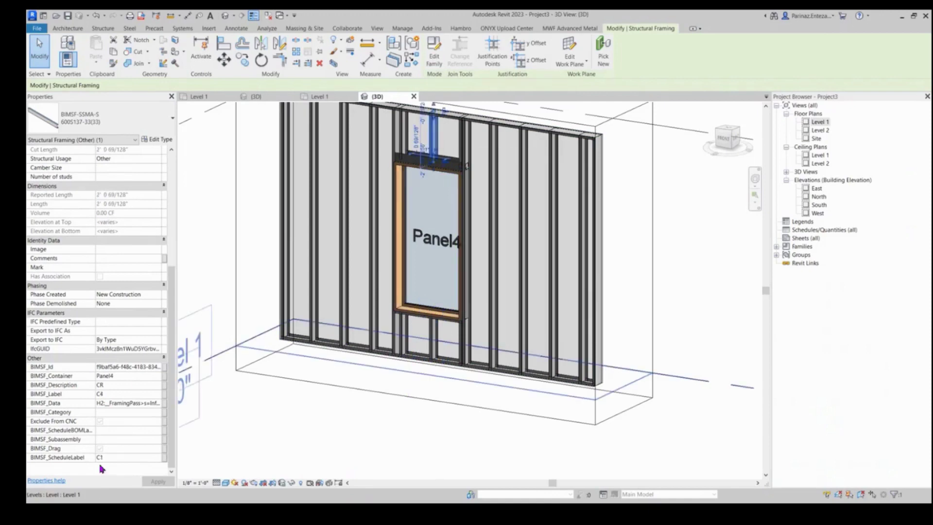
{"action": "left_click", "coordinate": [436, 337]}
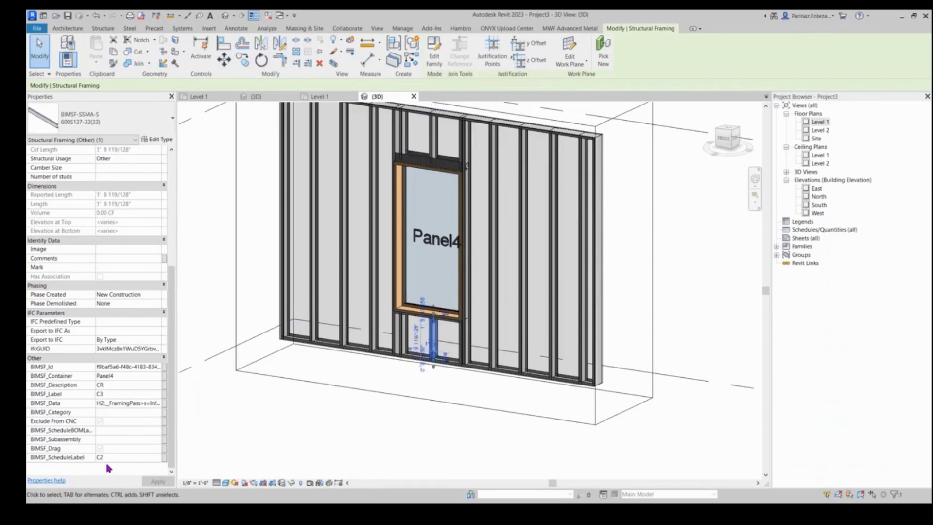
{"action": "left_click", "coordinate": [438, 142]}
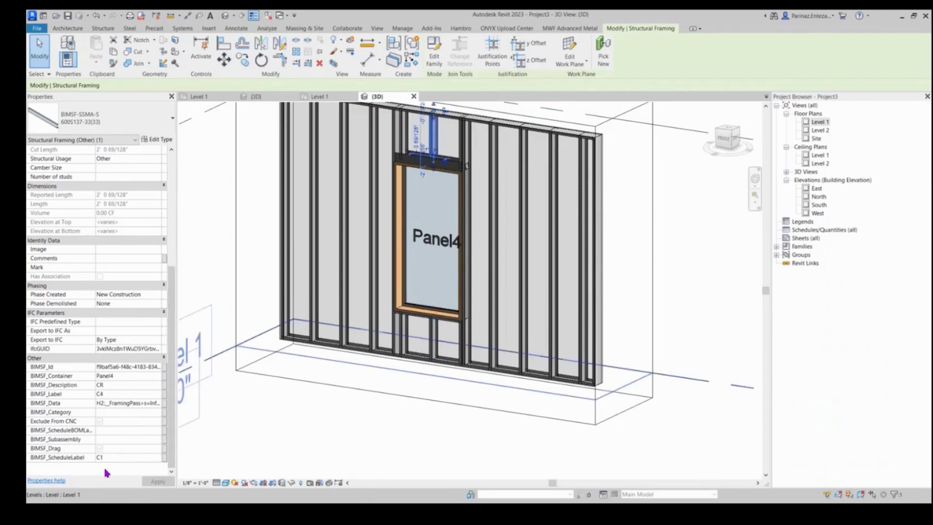
{"action": "left_click", "coordinate": [361, 427]}
{"action": "scroll", "coordinate": [360, 425], "scroll_direction": "down", "scroll_amount": 2}
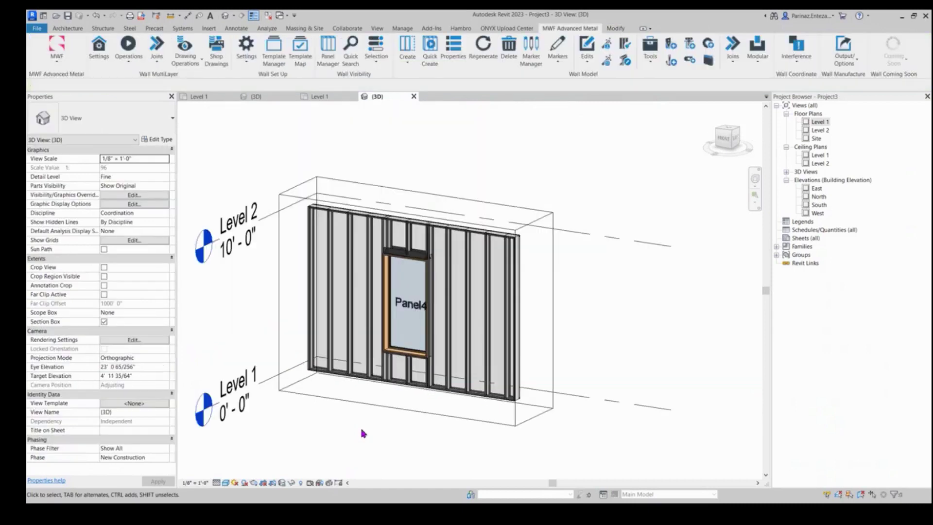
{"action": "scroll", "coordinate": [351, 355], "scroll_direction": "up", "scroll_amount": 2}
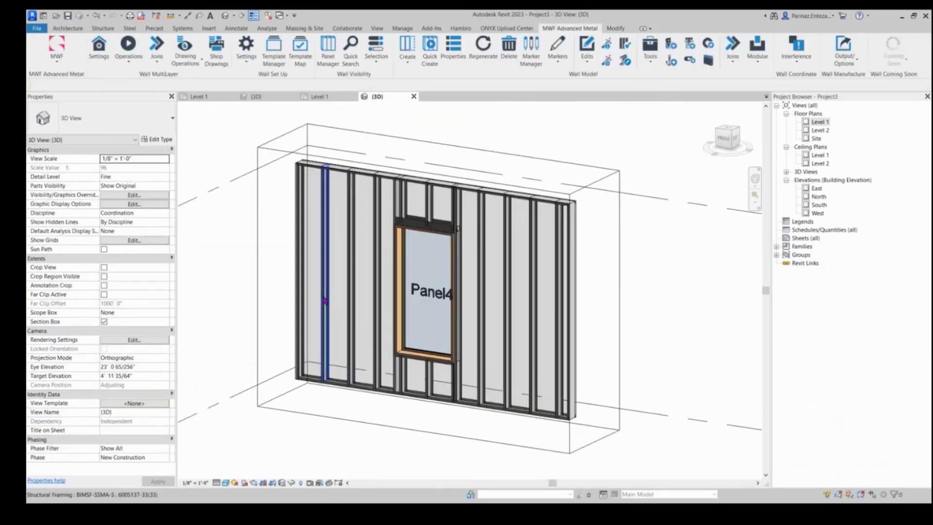
{"action": "left_click", "coordinate": [847, 64]}
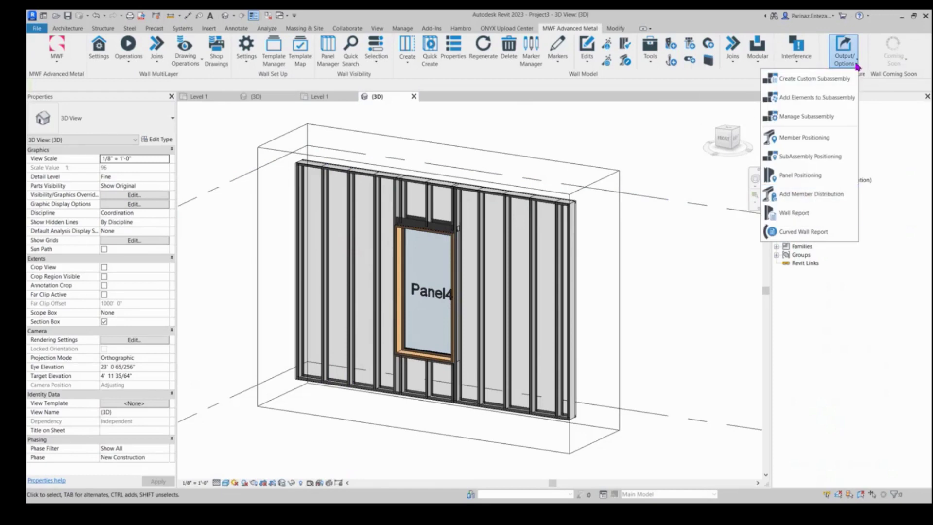
{"action": "left_click", "coordinate": [656, 142]}
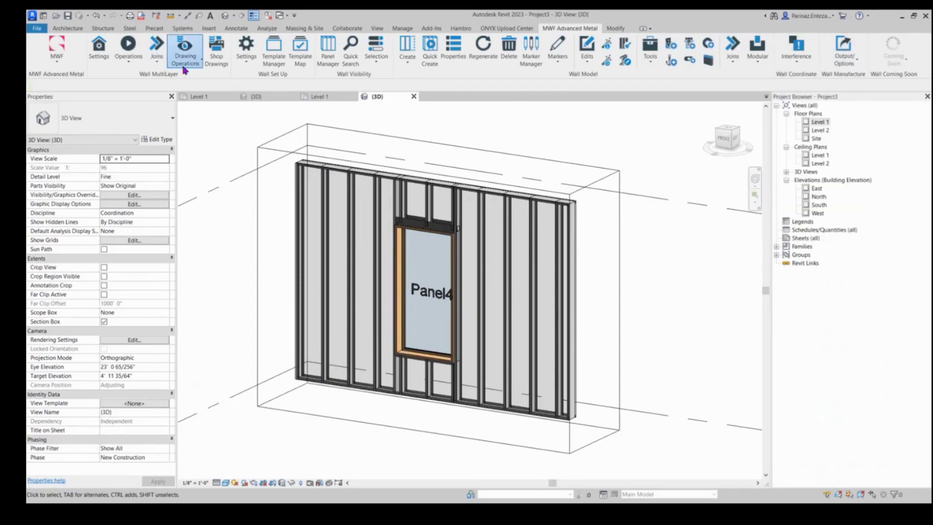
Enable running the distribution setting before drawing generation in the wall drawing settings of MWF Shops 11x17 (Default).
{"action": "left_click", "coordinate": [185, 51]}
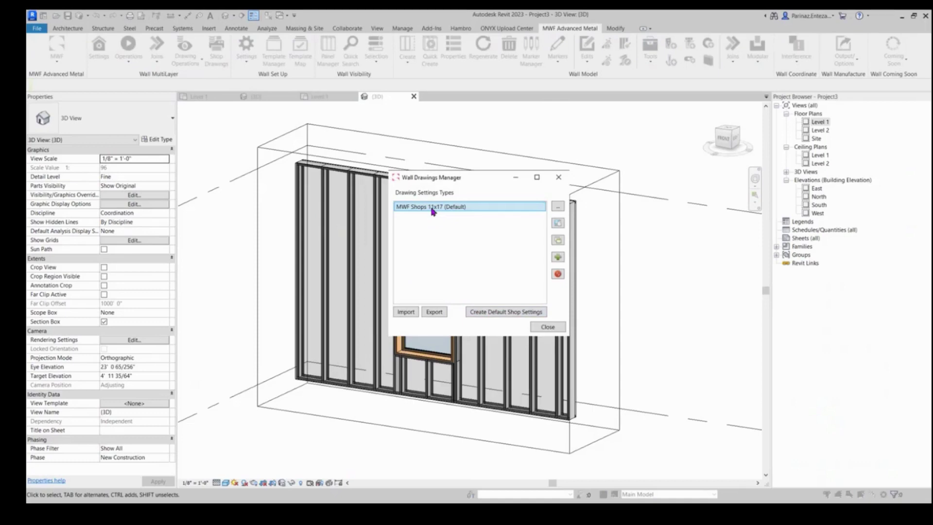
{"action": "double_click", "coordinate": [432, 211]}
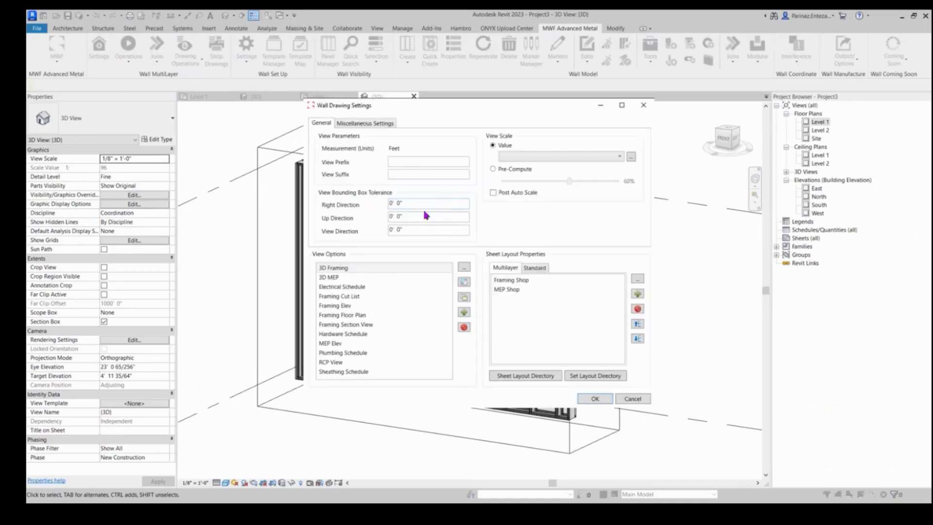
{"action": "left_click", "coordinate": [354, 124]}
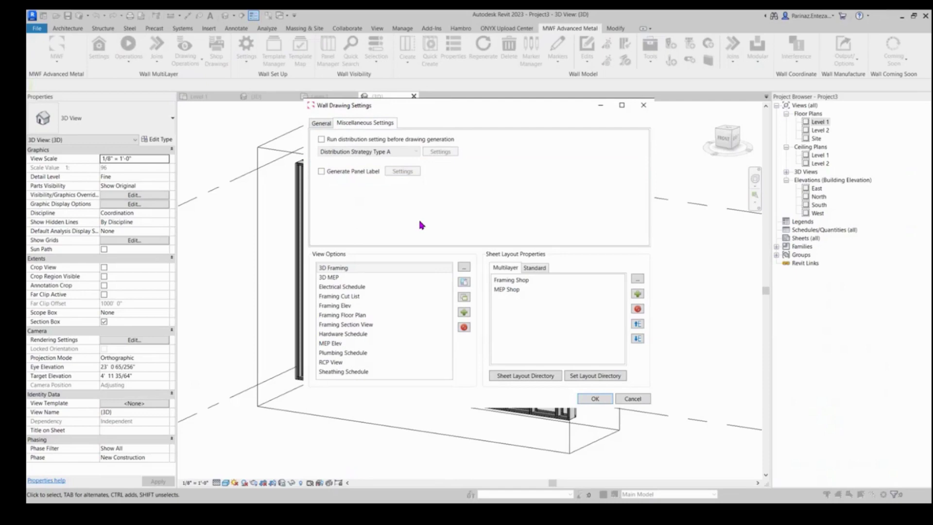
{"action": "left_click", "coordinate": [321, 140]}
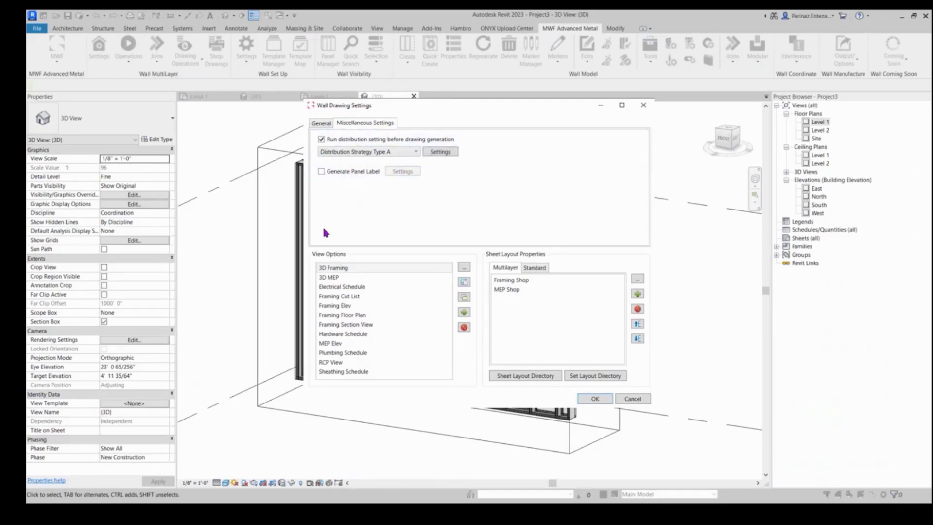